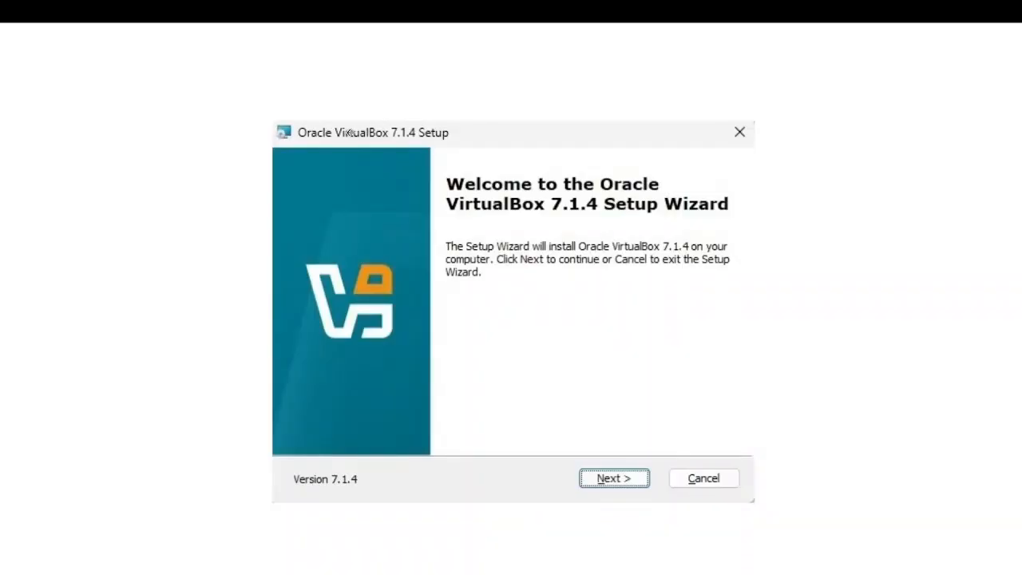
# Proceed through the Oracle VirtualBox 7.1.4 setup, accepting the license agreement and keeping the default features and install location.
pyautogui.press('Return')
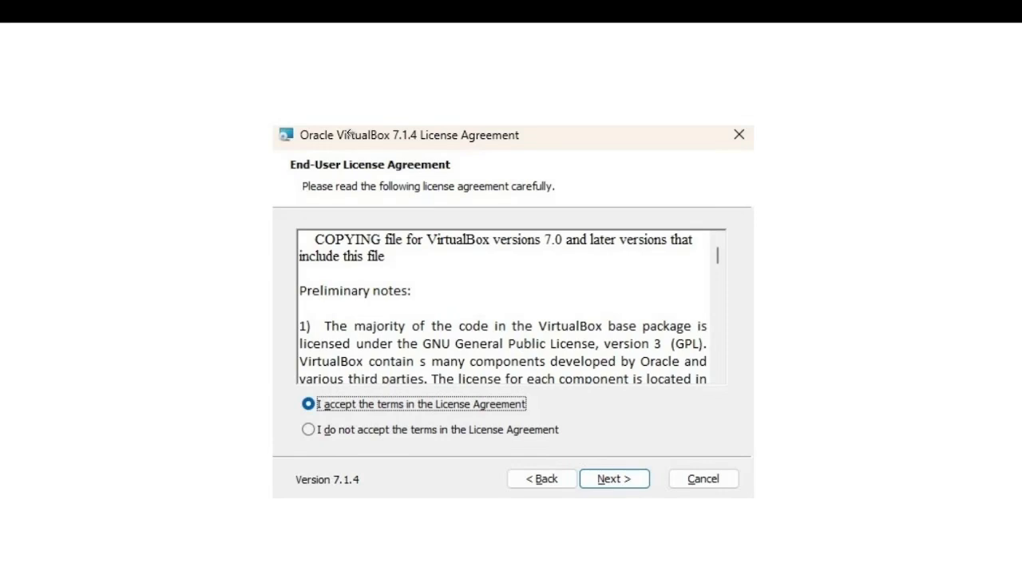
pyautogui.press('Return')
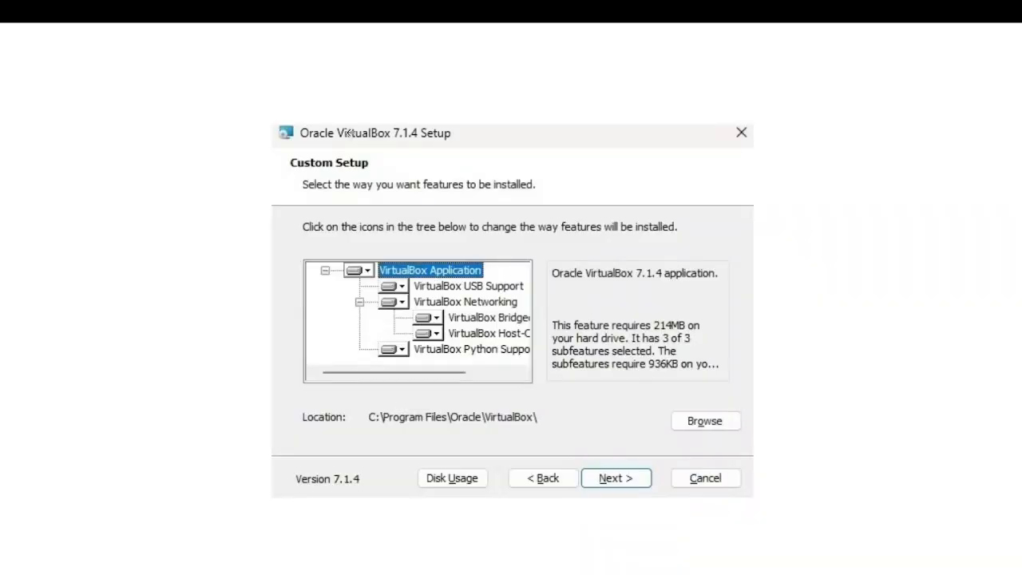
pyautogui.press('Return')
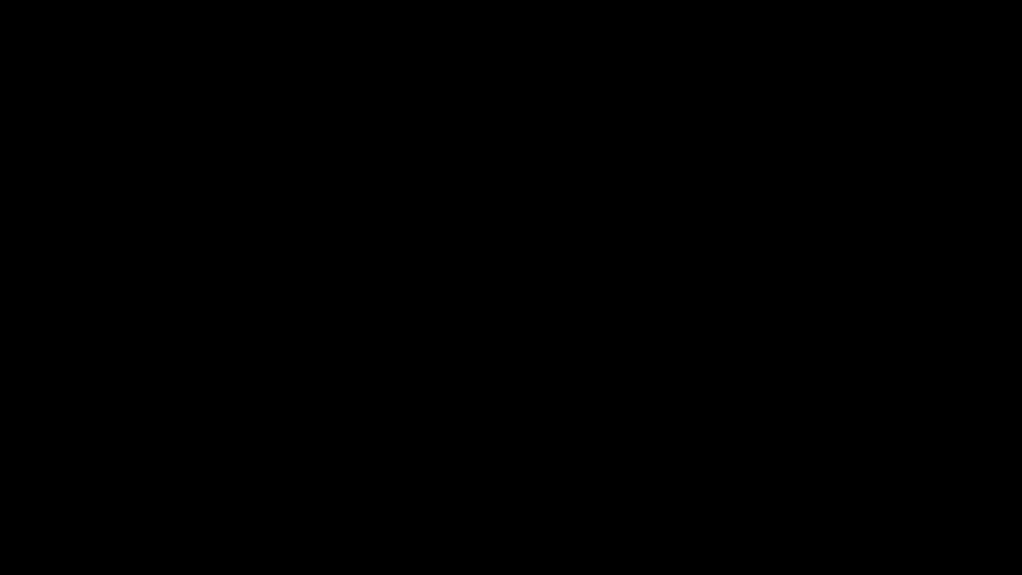
pyautogui.press('Return')
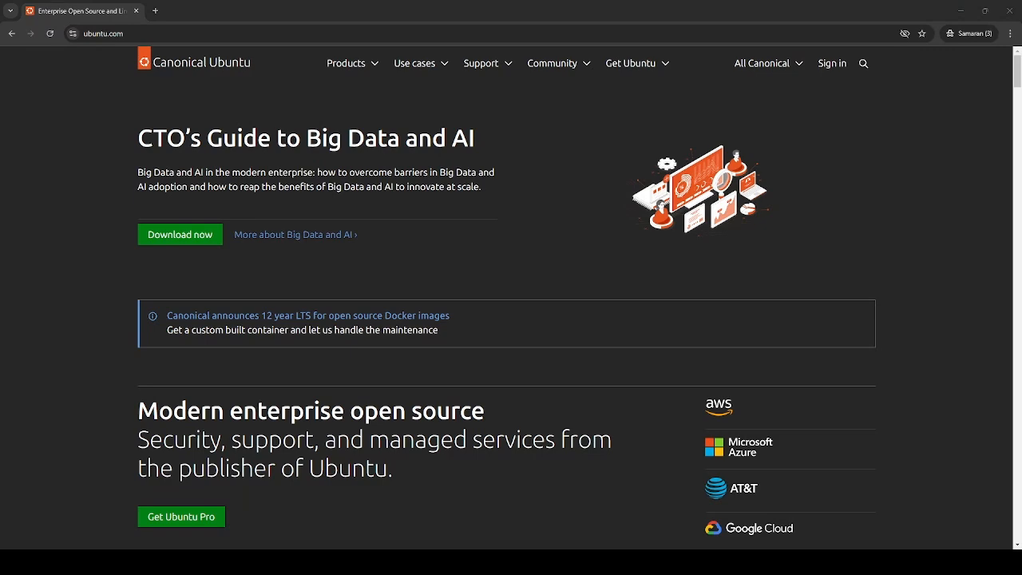
# Download Ubuntu Desktop 24.04.1 LTS from the Ubuntu website and view its system requirements.
pyautogui.click(343, 64)
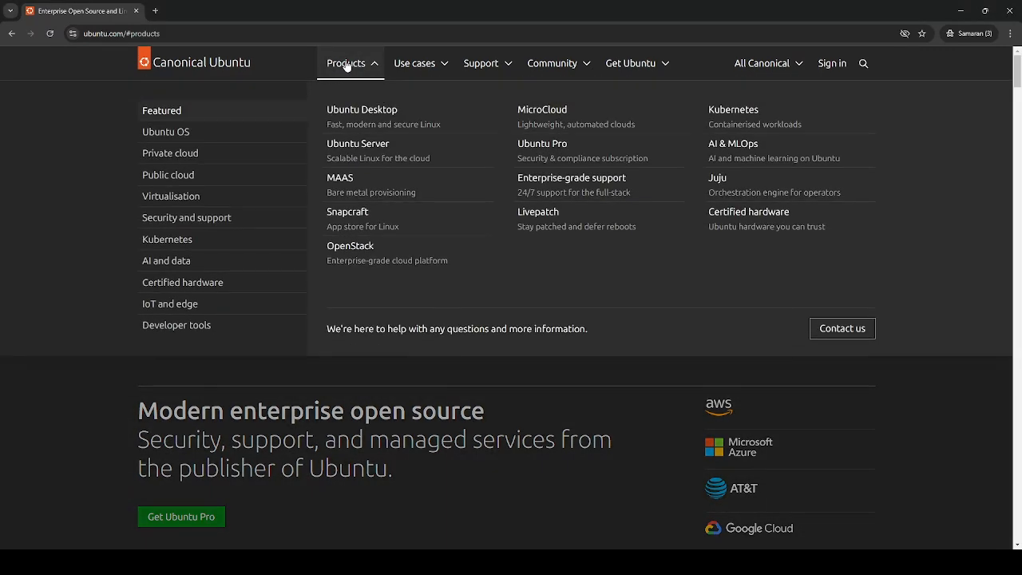
pyautogui.click(356, 110)
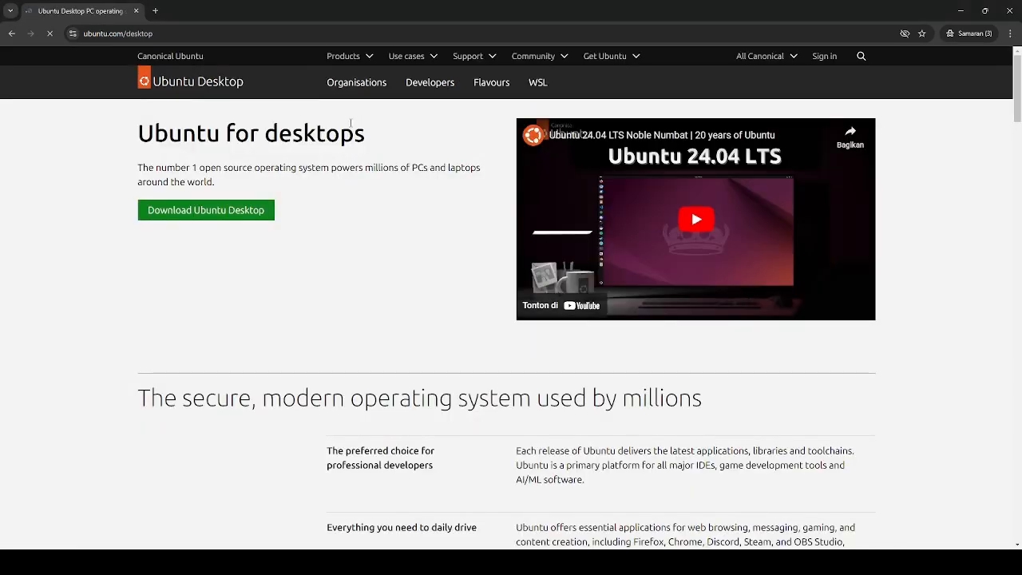
pyautogui.click(259, 211)
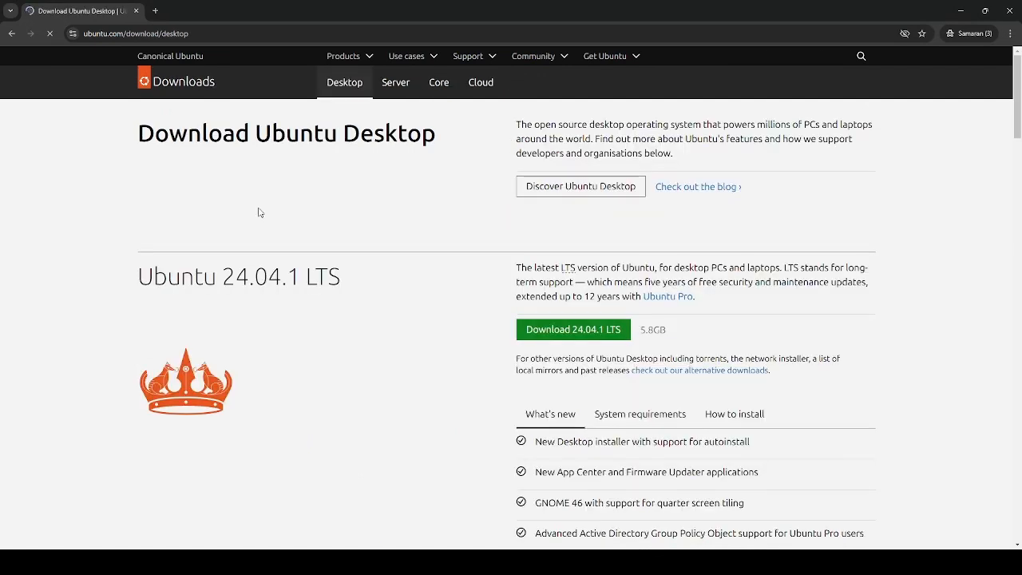
pyautogui.click(564, 332)
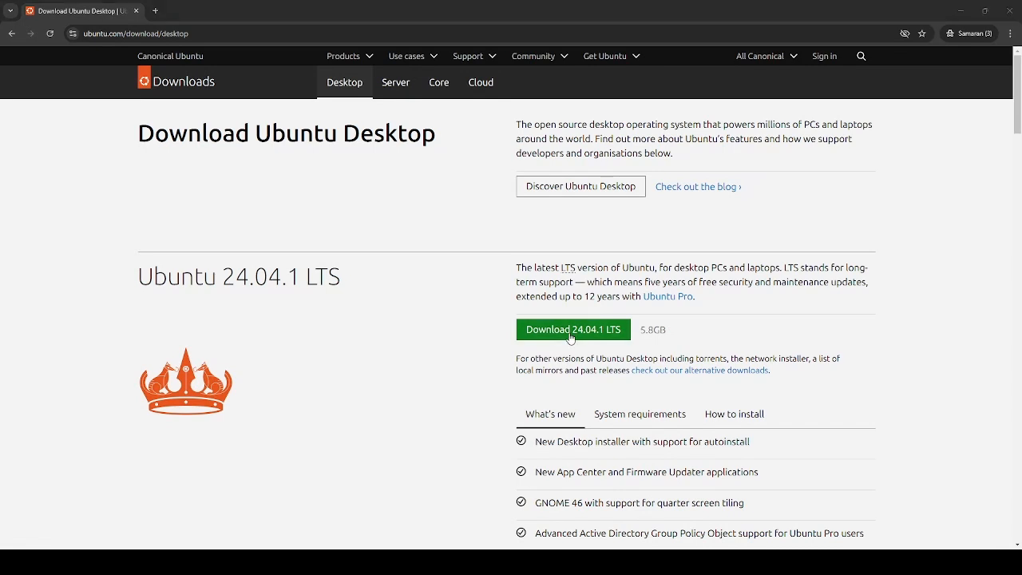
pyautogui.click(648, 412)
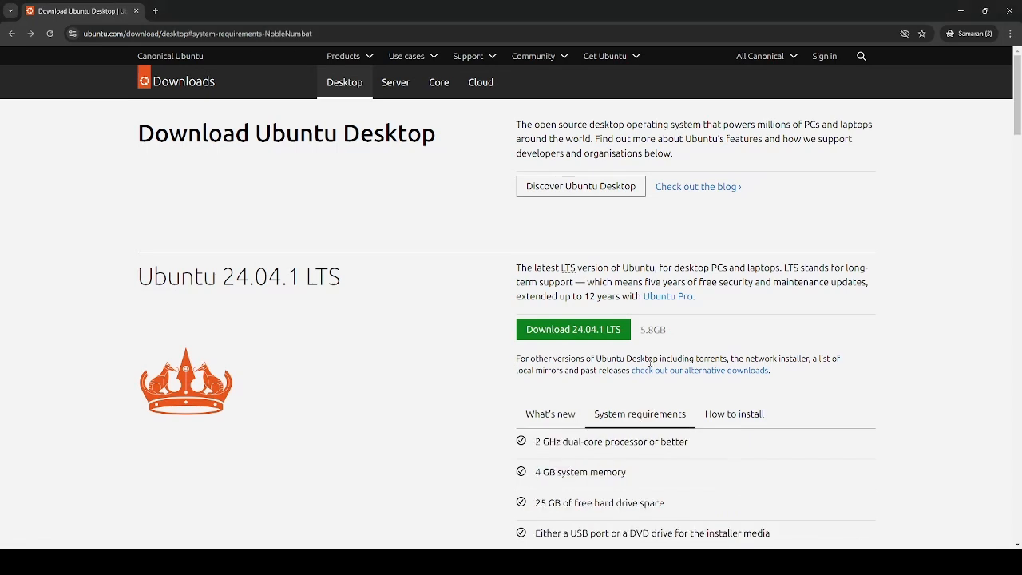
pyautogui.scroll(-2, 650, 361)
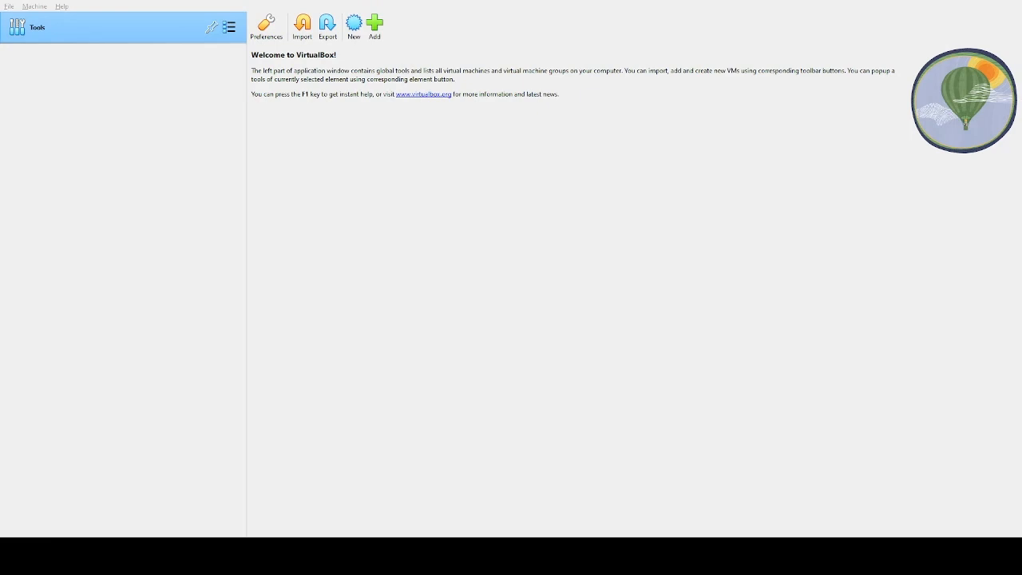
# Start a new virtual machine in VirtualBox named Adeptor, using ubuntu-24.04.1-desktop-amd64.iso from Downloads as its ISO image.
pyautogui.click(353, 29)
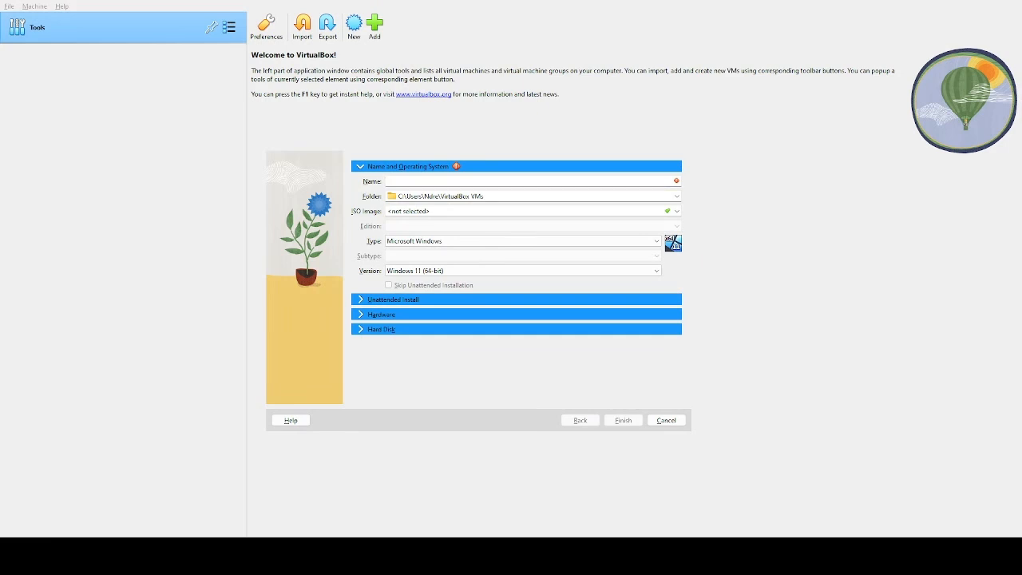
pyautogui.write('Adeptor')
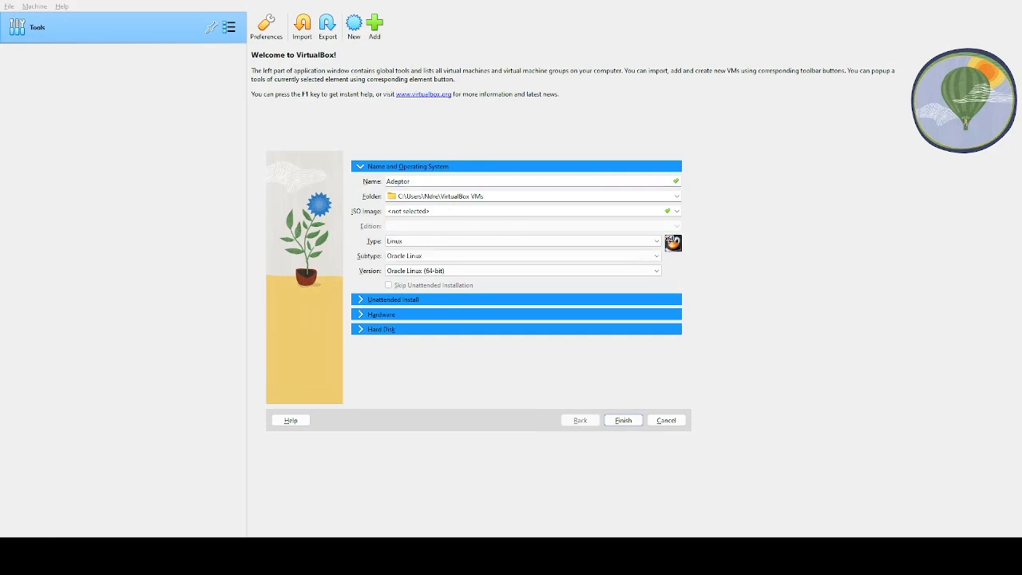
pyautogui.click(520, 234)
pyautogui.click(677, 211)
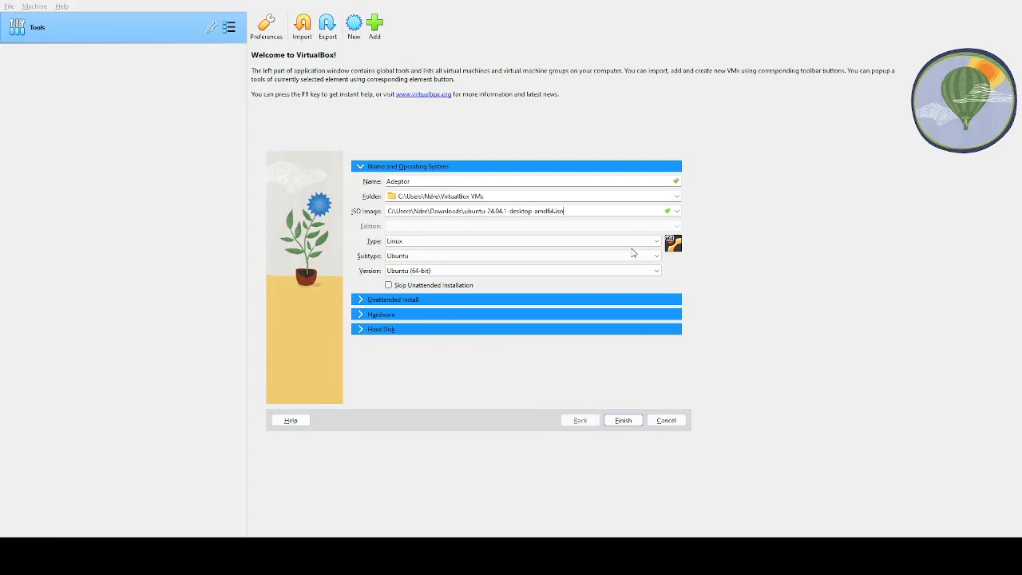
# Set the unattended install username to adeptor, then enter and repeat the account password.
pyautogui.click(361, 301)
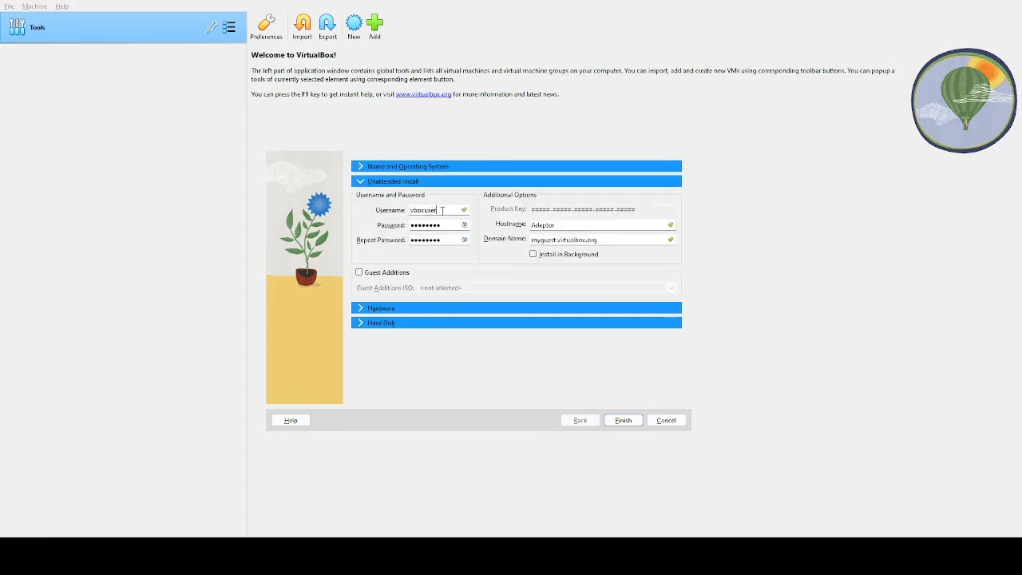
pyautogui.moveTo(442, 211); pyautogui.dragTo(410, 211)
pyautogui.write('adeptor')
pyautogui.moveTo(444, 225); pyautogui.dragTo(391, 223)
pyautogui.write('••••••')
pyautogui.press('Tab')
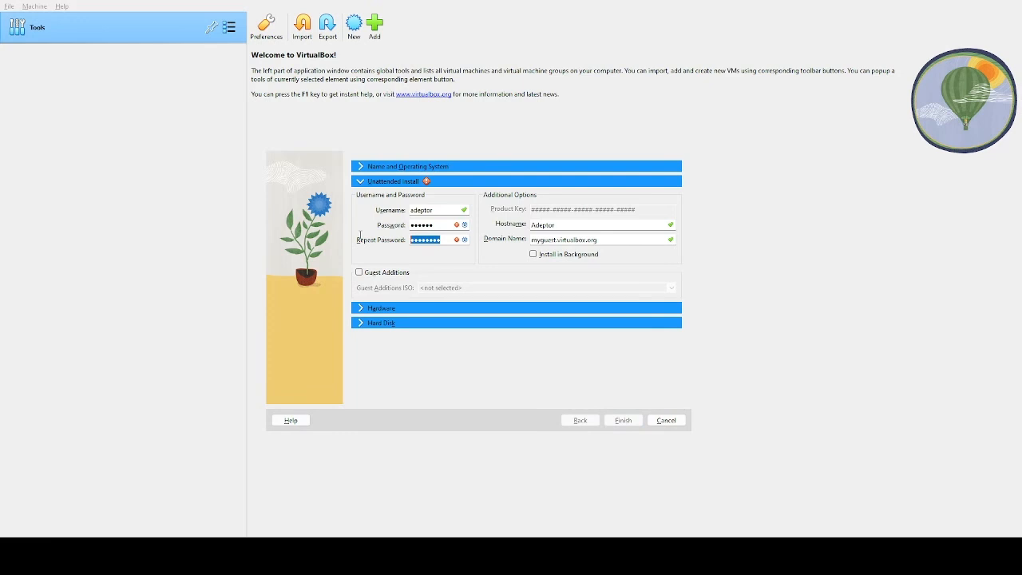
pyautogui.write('••••••')
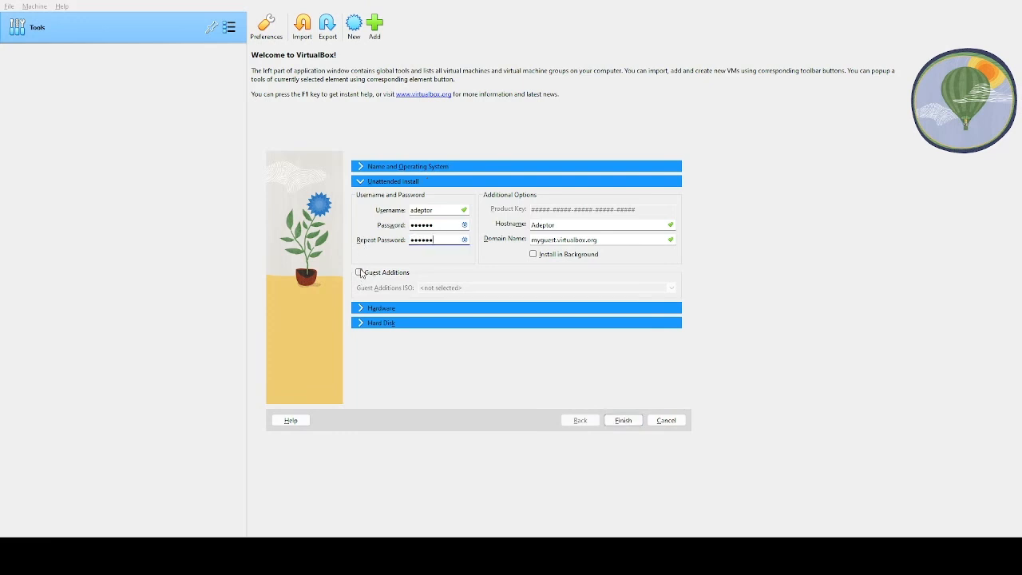
# Enable Guest Additions and choose ubuntu-24.04.1-desktop-amd64.iso as the Guest Additions ISO.
pyautogui.click(359, 273)
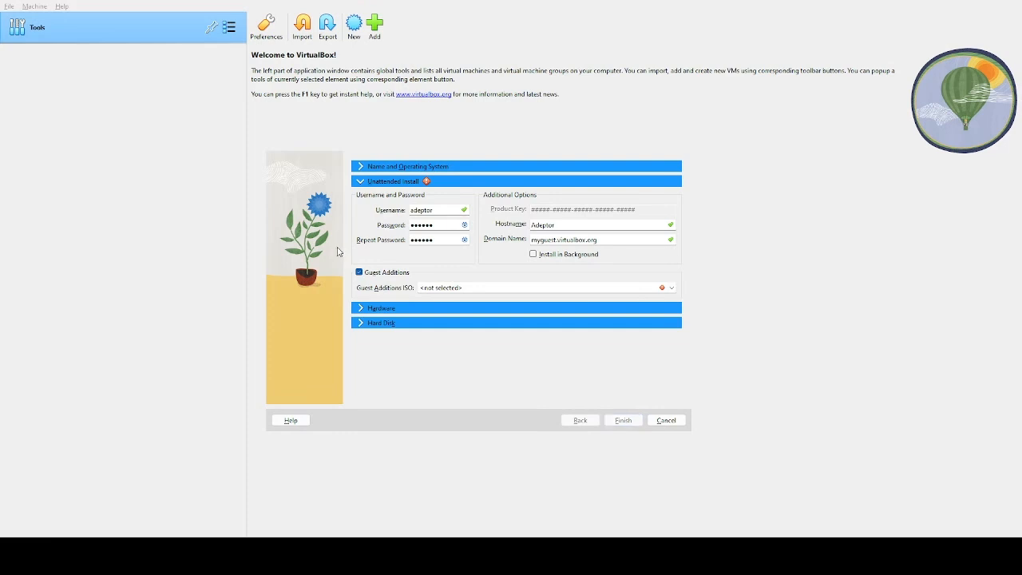
pyautogui.click(673, 289)
pyautogui.click(653, 326)
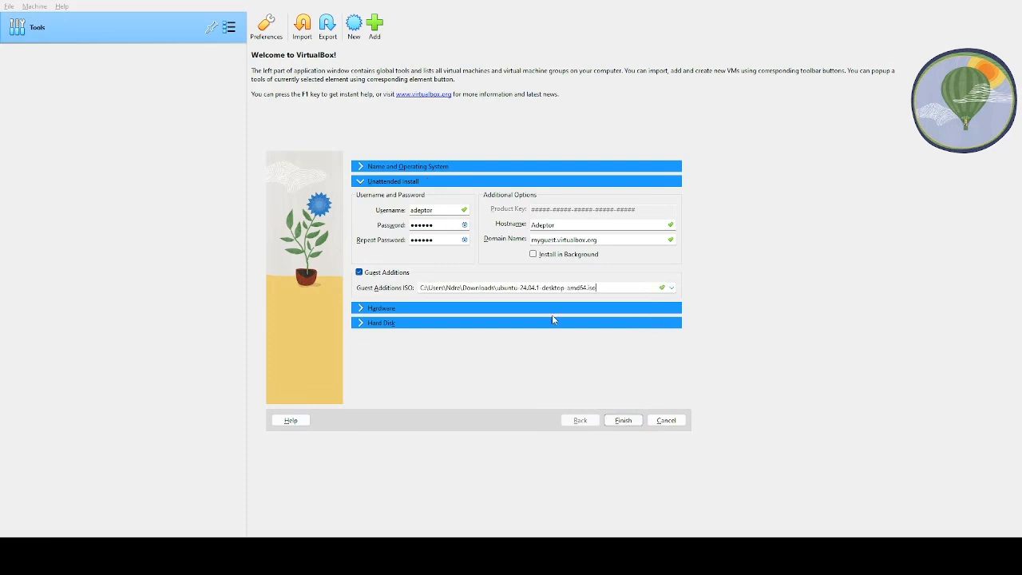
# Keep the base memory at 2048 MB and a new 25 GB VDI virtual hard disk, and finish creating the virtual machine.
pyautogui.click(358, 309)
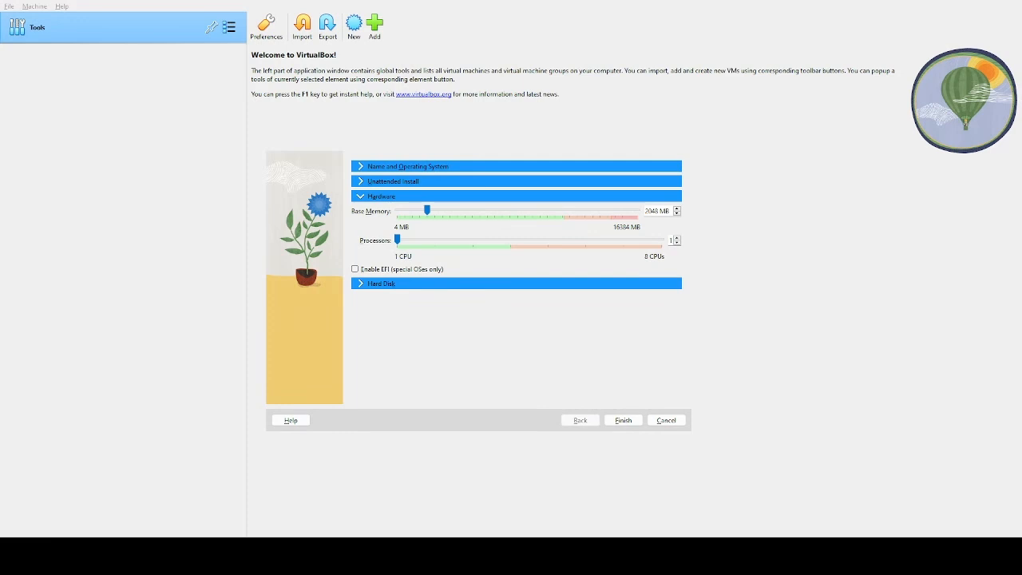
pyautogui.click(360, 292)
pyautogui.click(677, 238)
pyautogui.click(361, 284)
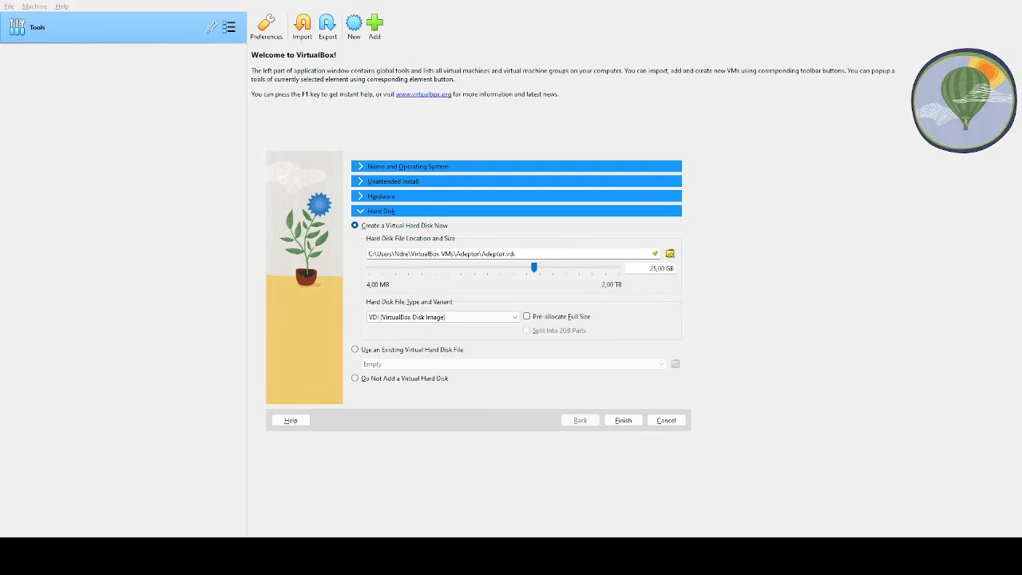
pyautogui.click(360, 285)
pyautogui.click(622, 420)
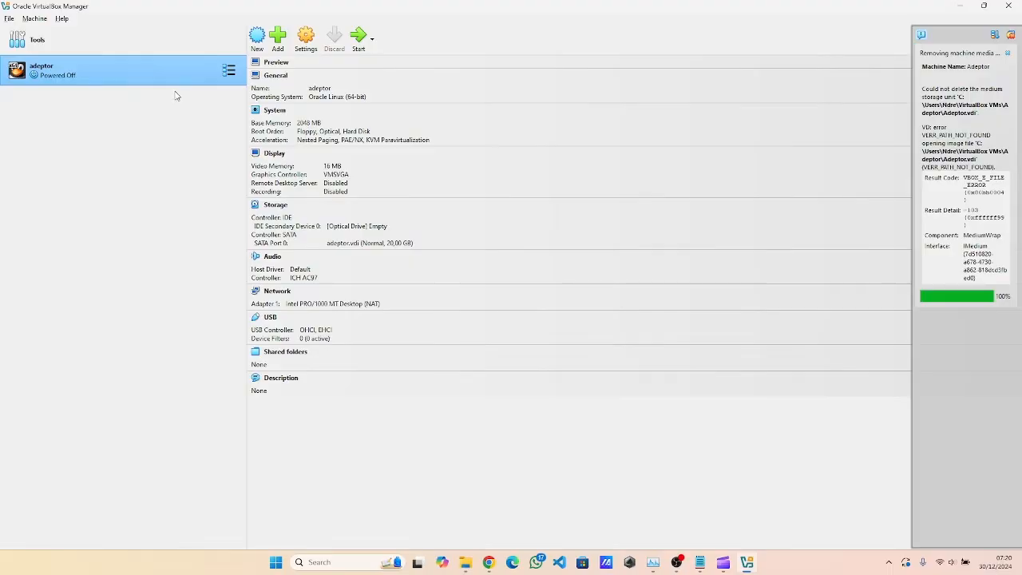
# Remove the powered-off adeptor virtual machine and delete all its files.
pyautogui.rightClick(179, 75)
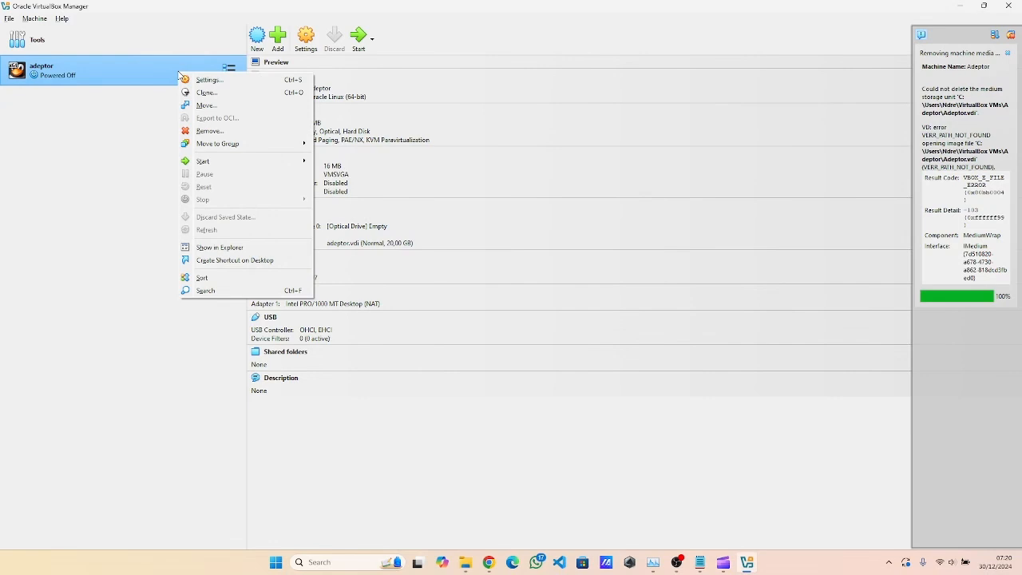
pyautogui.moveTo(220, 164)
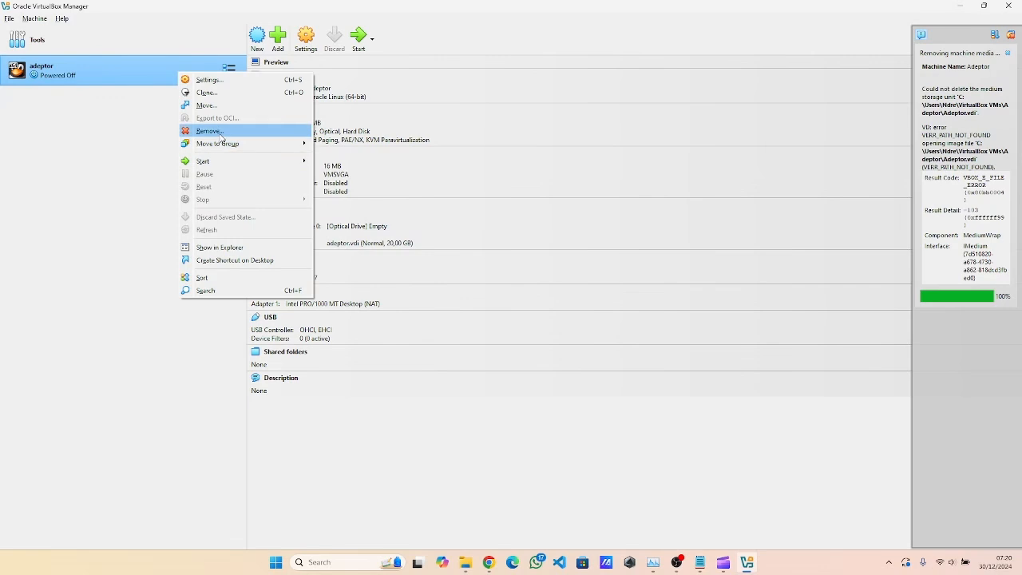
pyautogui.click(209, 131)
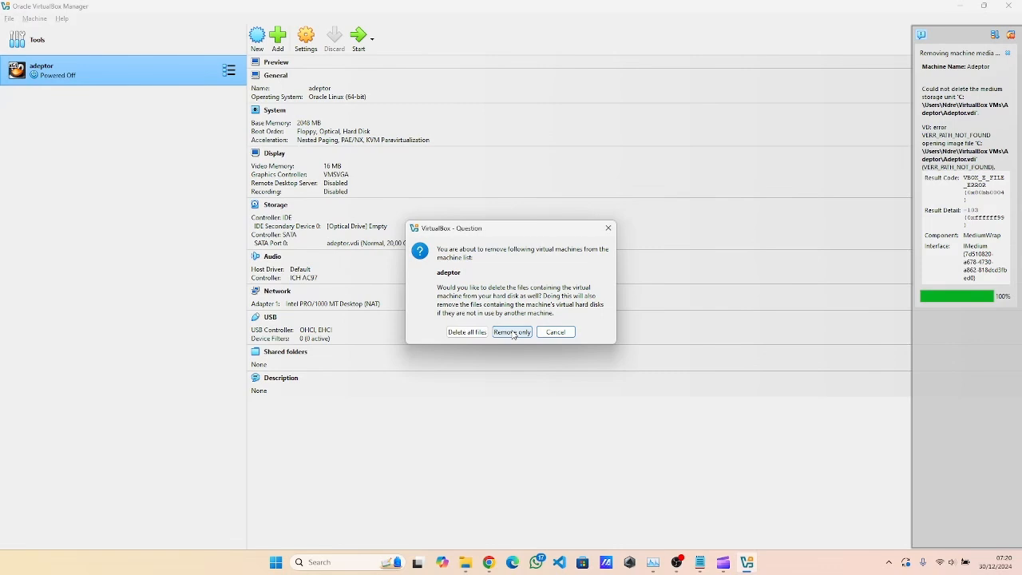
pyautogui.click(468, 333)
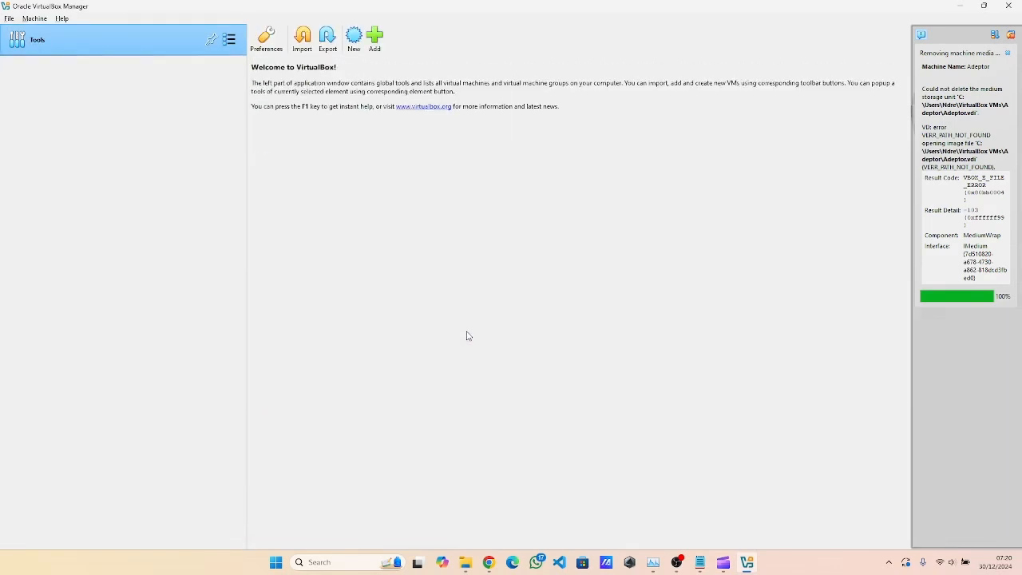